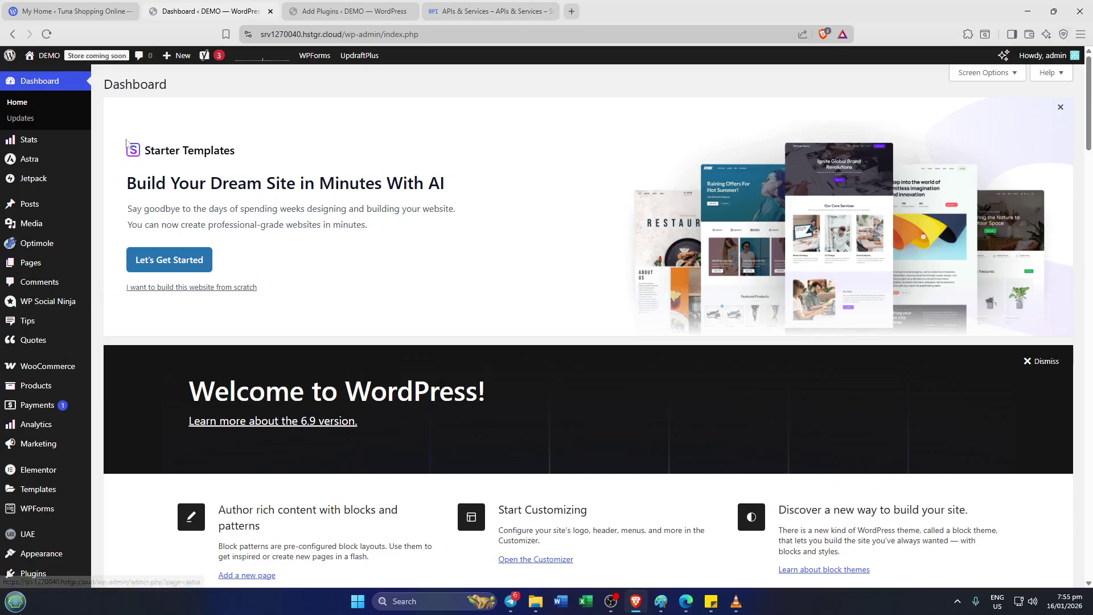
{"action": "scroll", "coordinate": [121, 155], "scroll_direction": "down", "scroll_amount": 2}
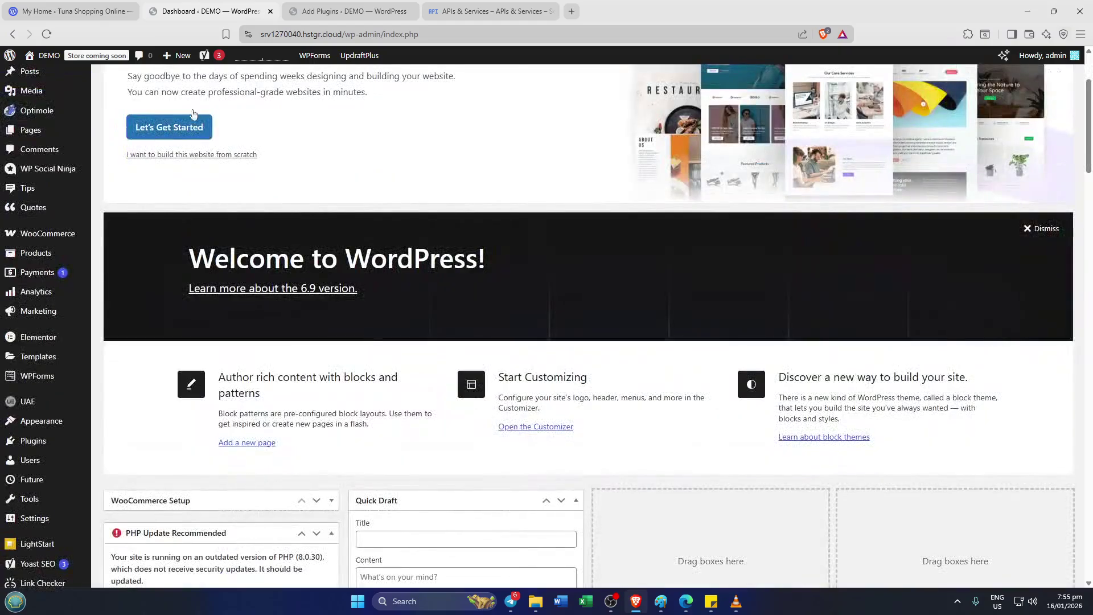
{"action": "scroll", "coordinate": [94, 259], "scroll_direction": "down", "scroll_amount": 2}
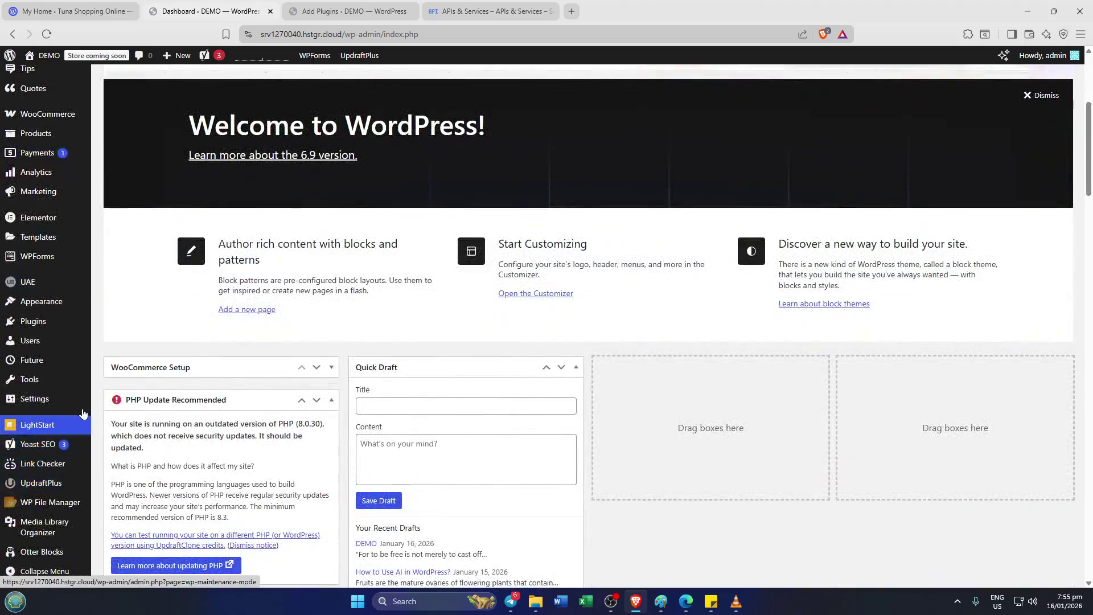
{"action": "mouse_move", "coordinate": [93, 405]}
{"action": "scroll", "coordinate": [100, 410], "scroll_direction": "down", "scroll_amount": 2}
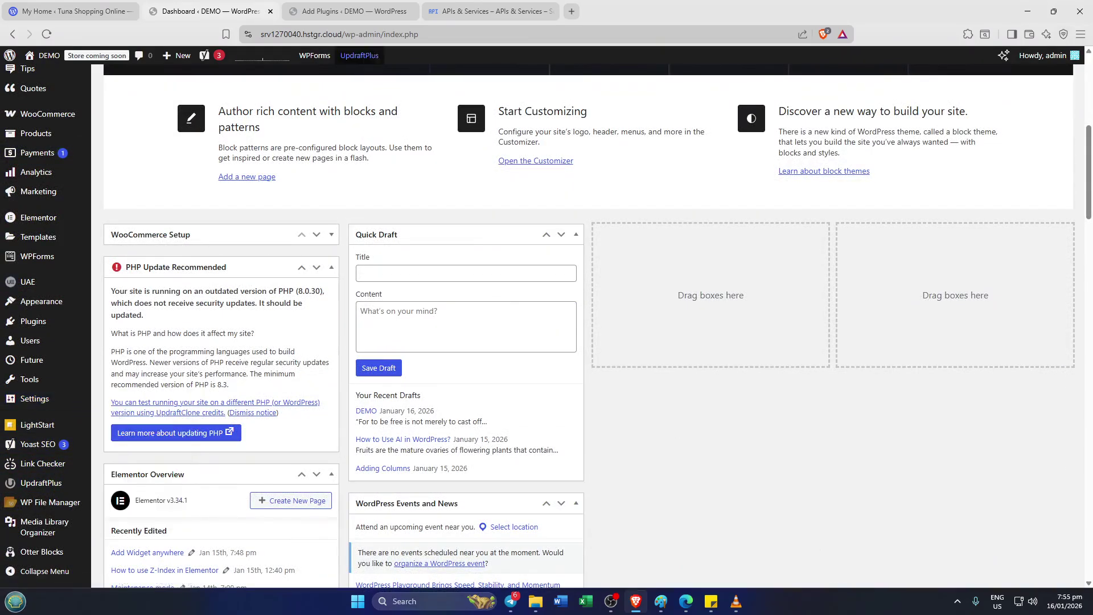
Step: Review the Social Login plugin search results on the Add Plugins page, including Nextend Social Login and Register
{"action": "left_click", "coordinate": [354, 13]}
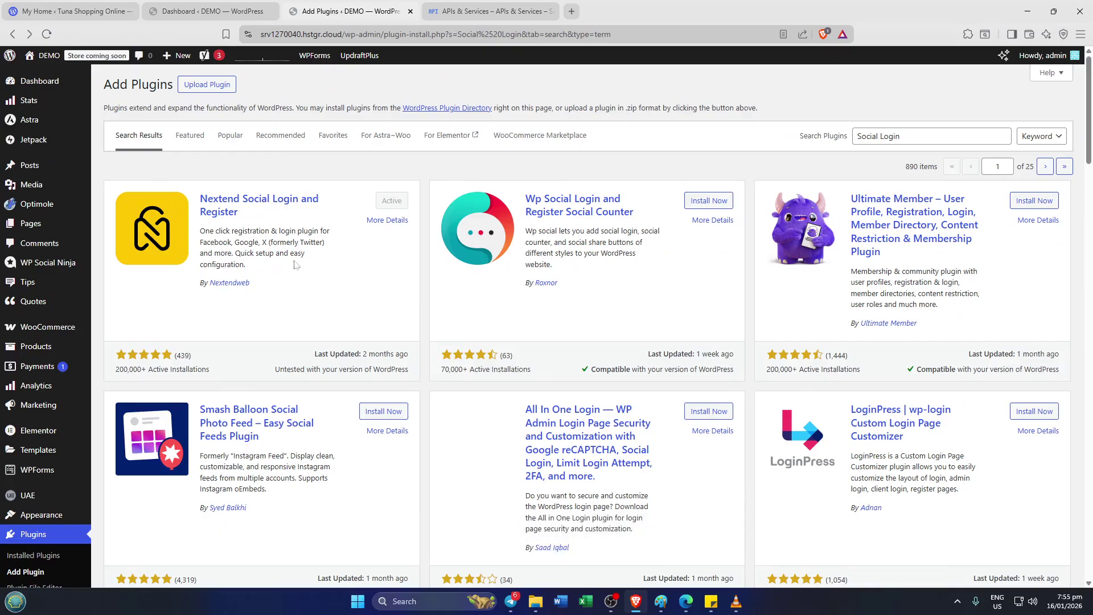
{"action": "scroll", "coordinate": [51, 407], "scroll_direction": "down", "scroll_amount": 2}
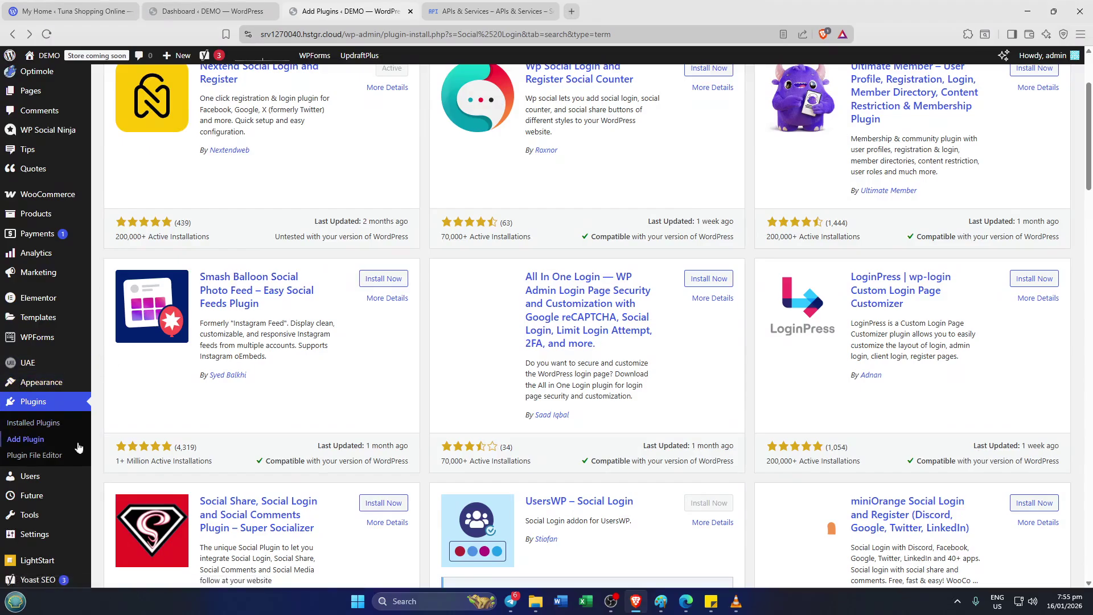
{"action": "mouse_move", "coordinate": [51, 535]}
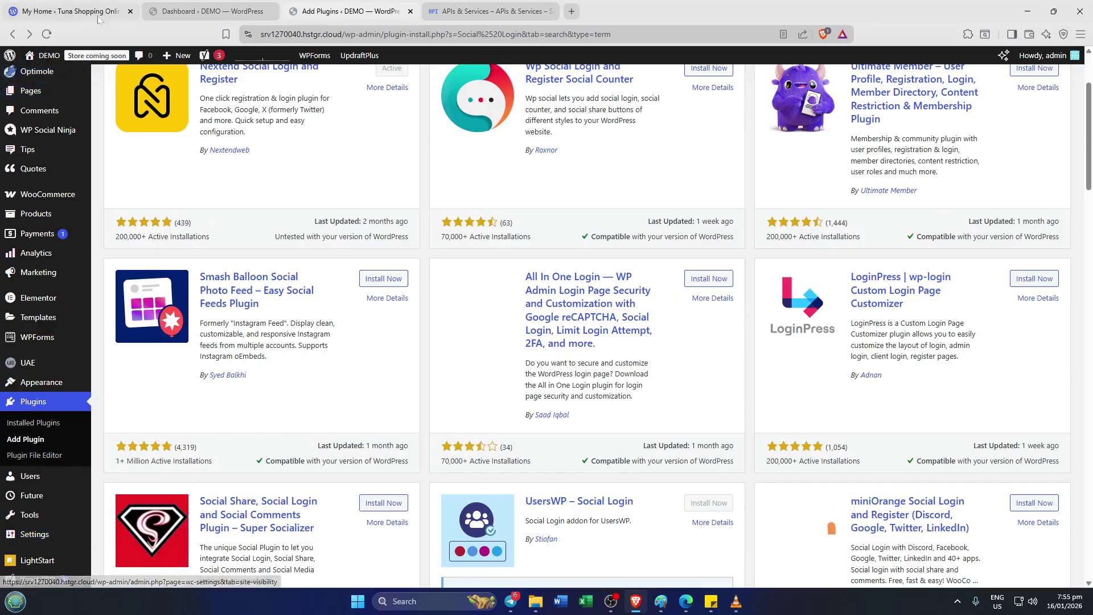
Step: Switch to the Google Cloud console's APIs & Services page and check the available projects without changing the selected one
{"action": "left_click", "coordinate": [467, 9]}
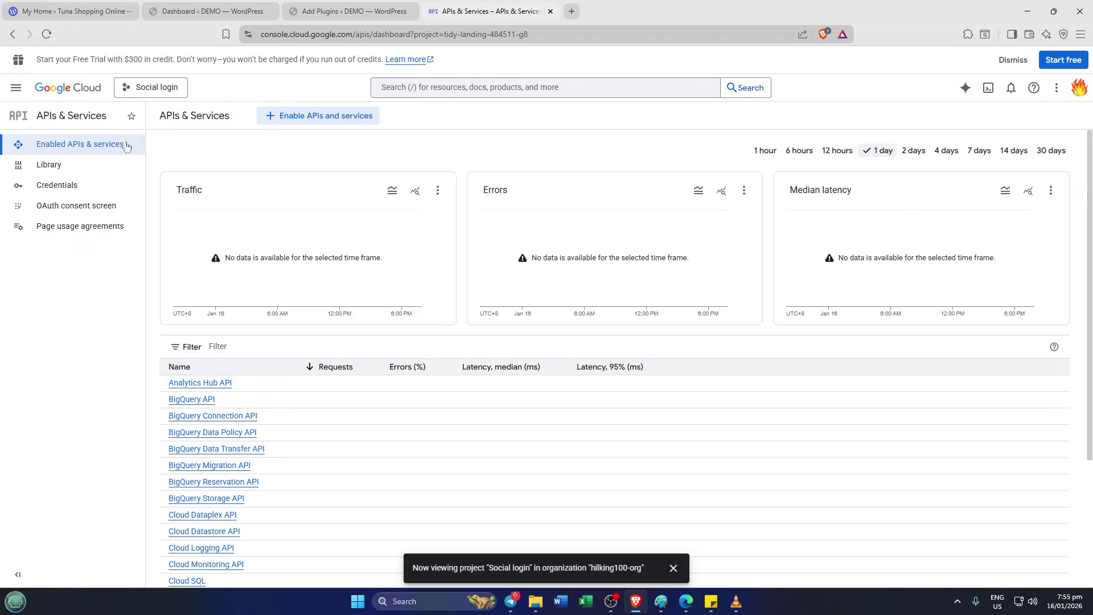
{"action": "left_click", "coordinate": [171, 89]}
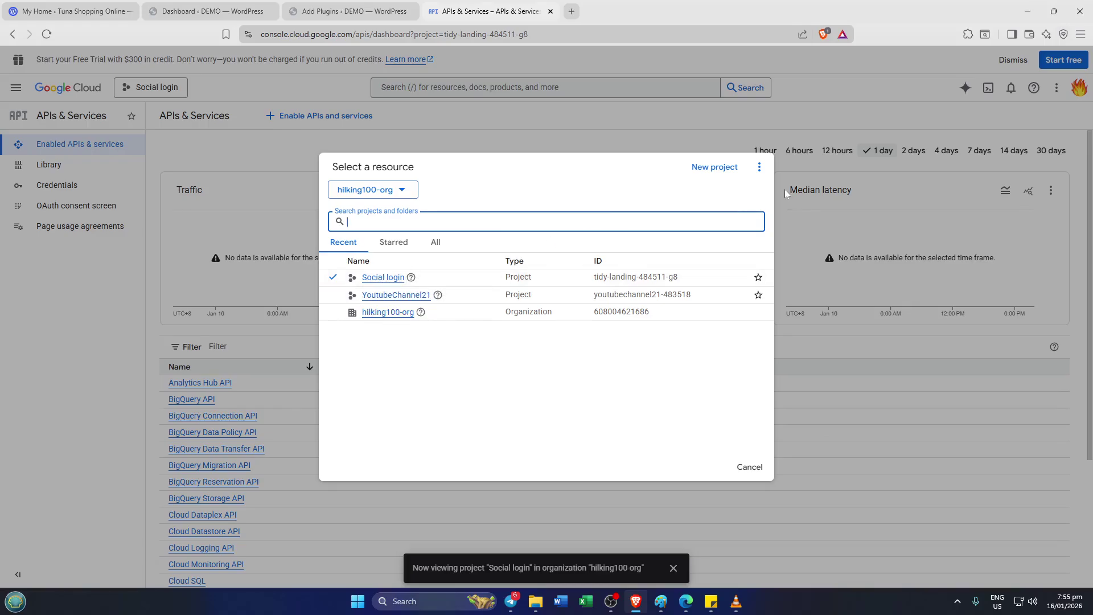
{"action": "left_click", "coordinate": [744, 467]}
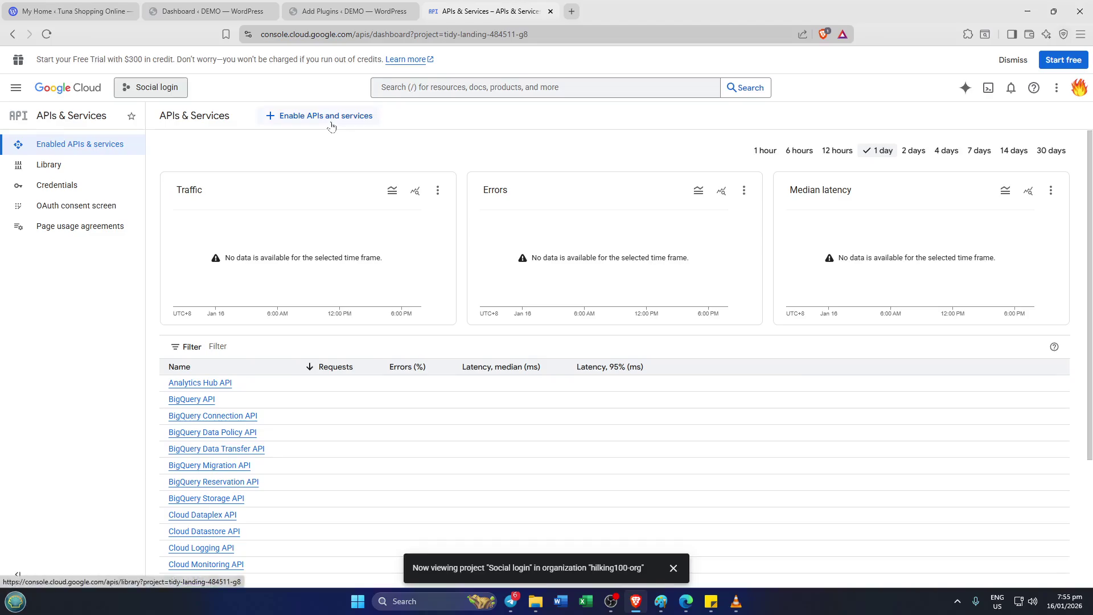
Step: Examine the project's enabled APIs, the API Library and the OAuth consent screen overview, returning to the APIs & Services dashboard
{"action": "scroll", "coordinate": [422, 261], "scroll_direction": "down", "scroll_amount": 3}
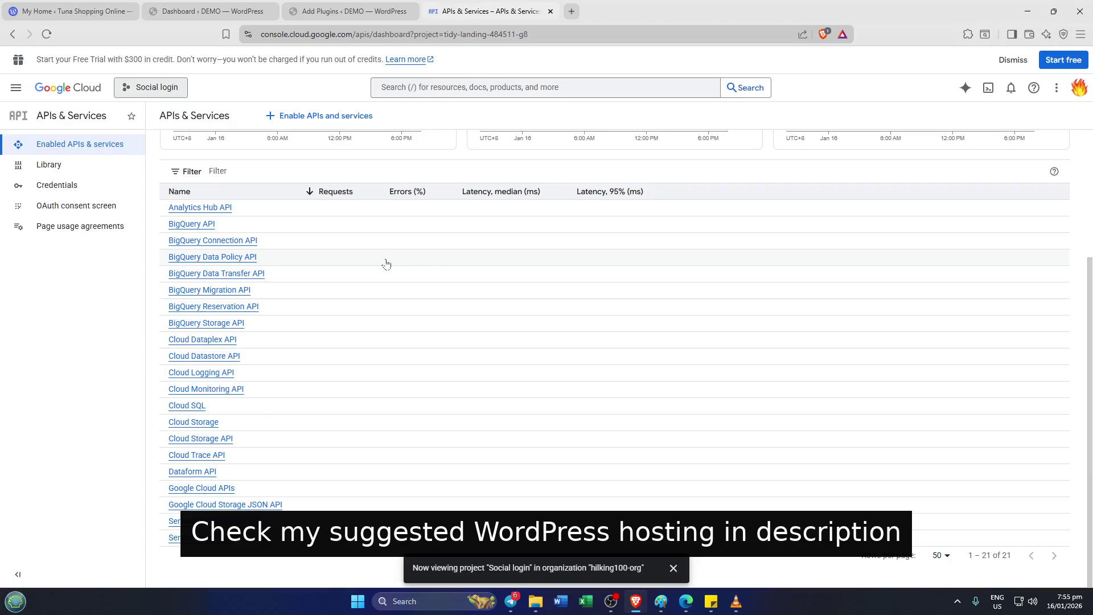
{"action": "scroll", "coordinate": [388, 263], "scroll_direction": "up", "scroll_amount": 3}
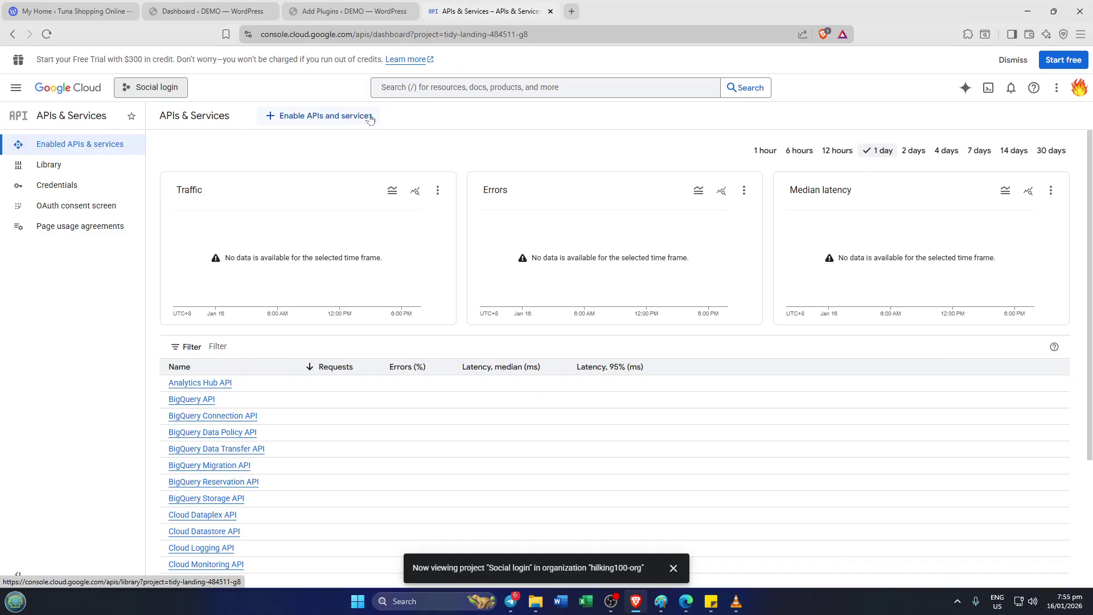
{"action": "left_click", "coordinate": [334, 119]}
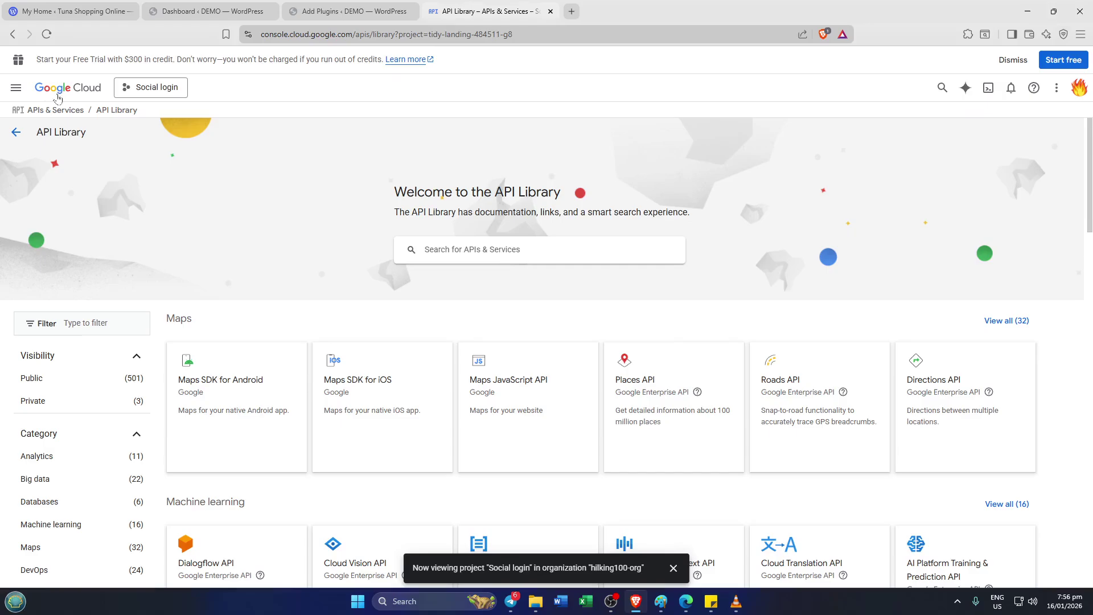
{"action": "left_click", "coordinate": [13, 34]}
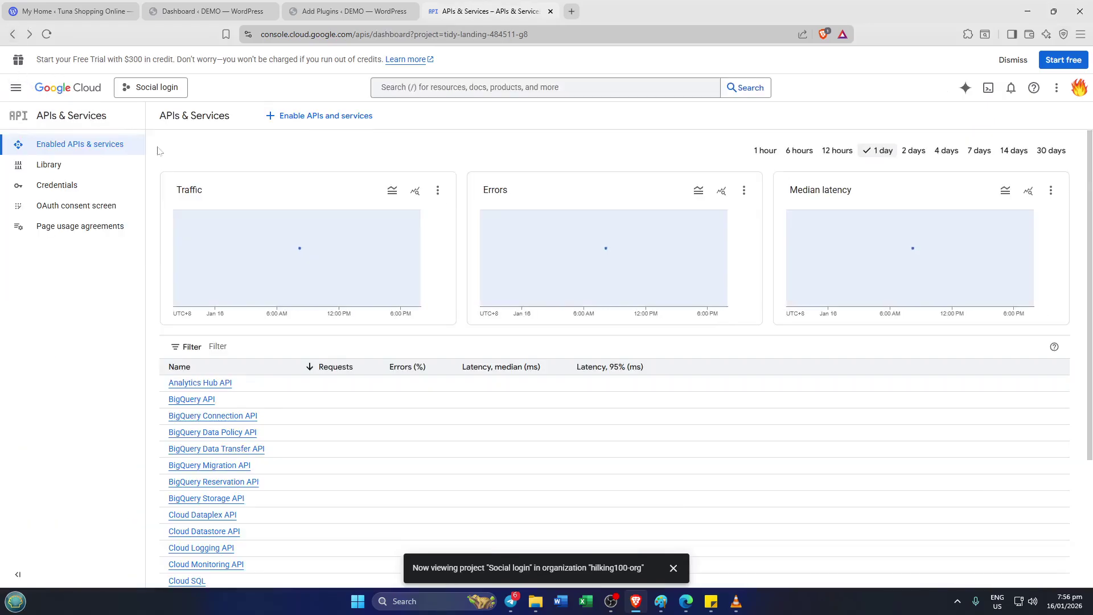
{"action": "left_click", "coordinate": [74, 208]}
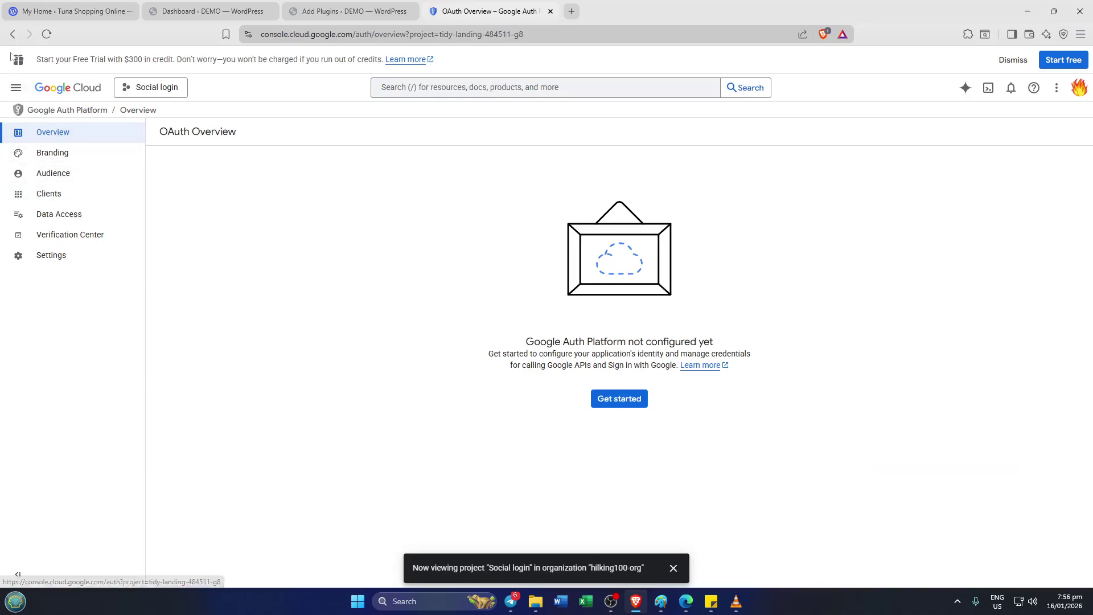
{"action": "left_click", "coordinate": [12, 35]}
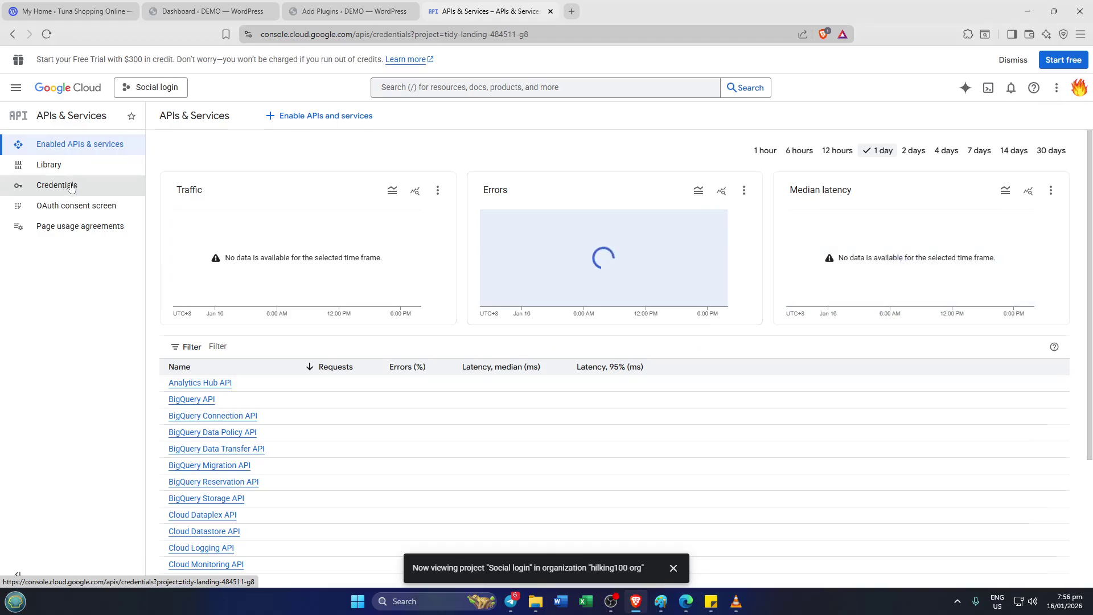
Step: Create an API key in the Social login project's credentials and dismiss the dialog showing the key
{"action": "left_click", "coordinate": [74, 186]}
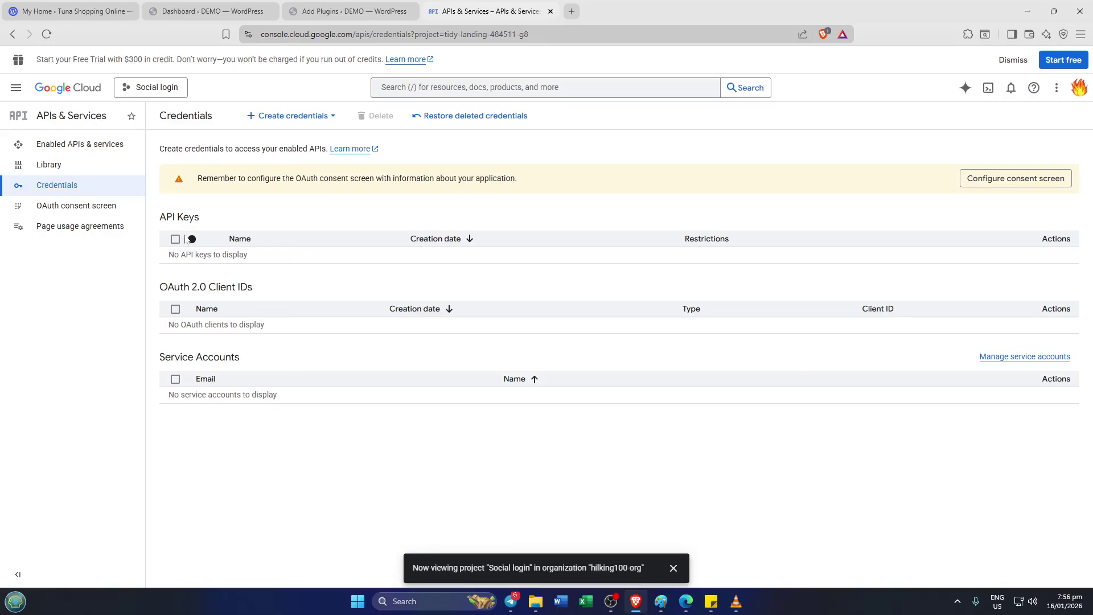
{"action": "left_click", "coordinate": [300, 121]}
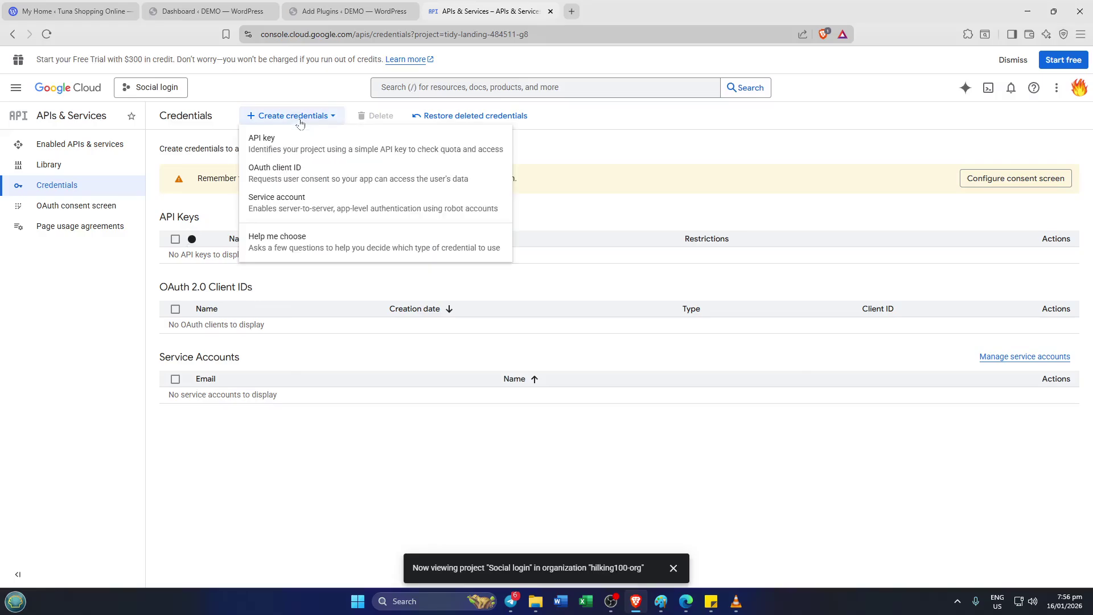
{"action": "left_click", "coordinate": [286, 149]}
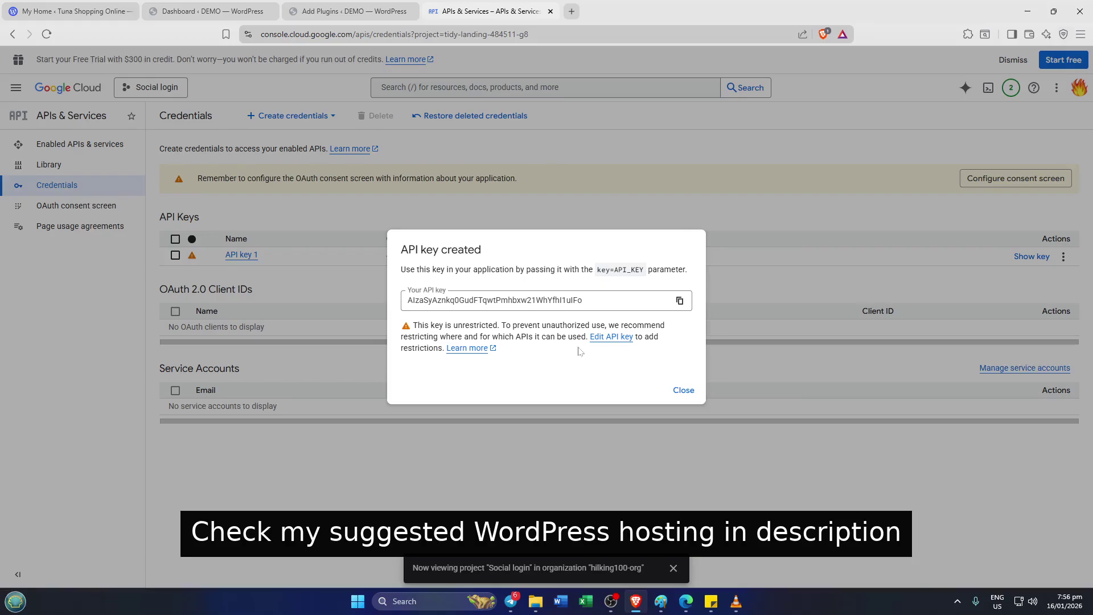
{"action": "left_click", "coordinate": [683, 390]}
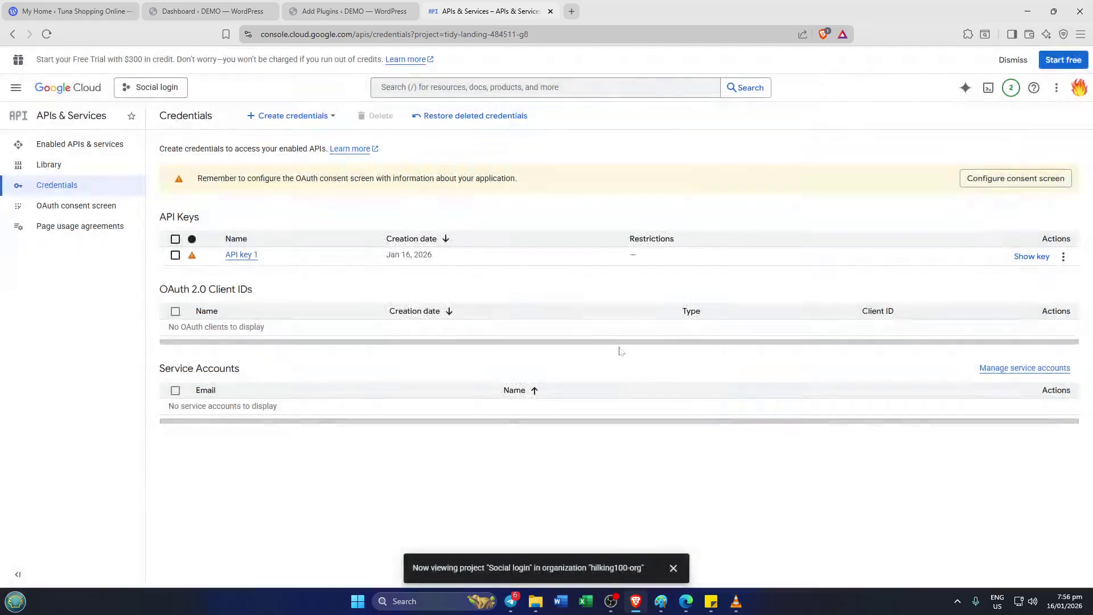
Step: Start creating an OAuth client ID credential for the Social login project
{"action": "left_click", "coordinate": [266, 117]}
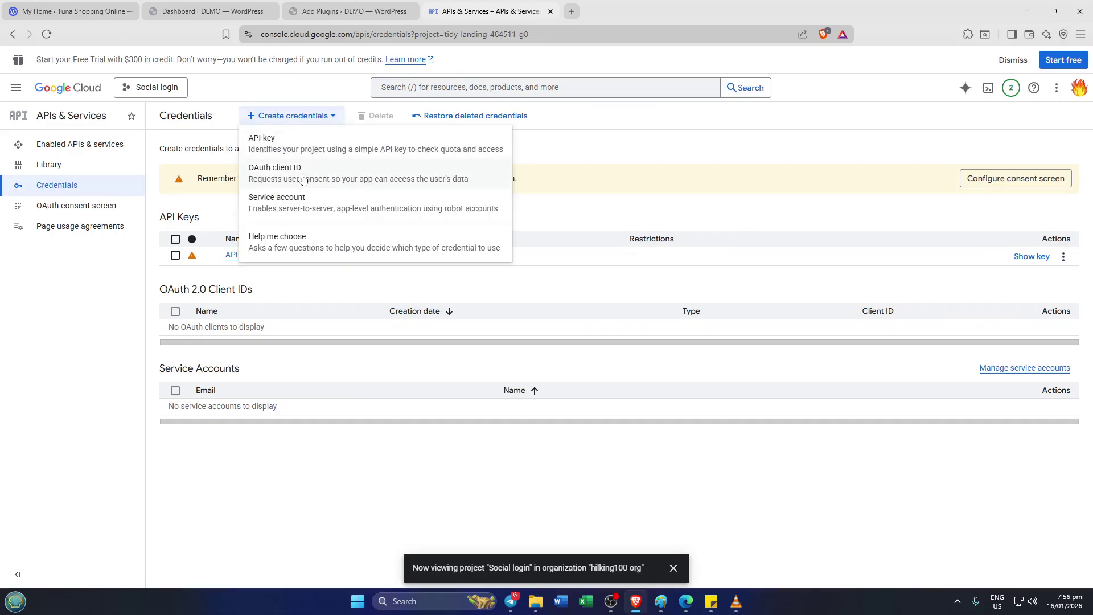
{"action": "left_click", "coordinate": [303, 174]}
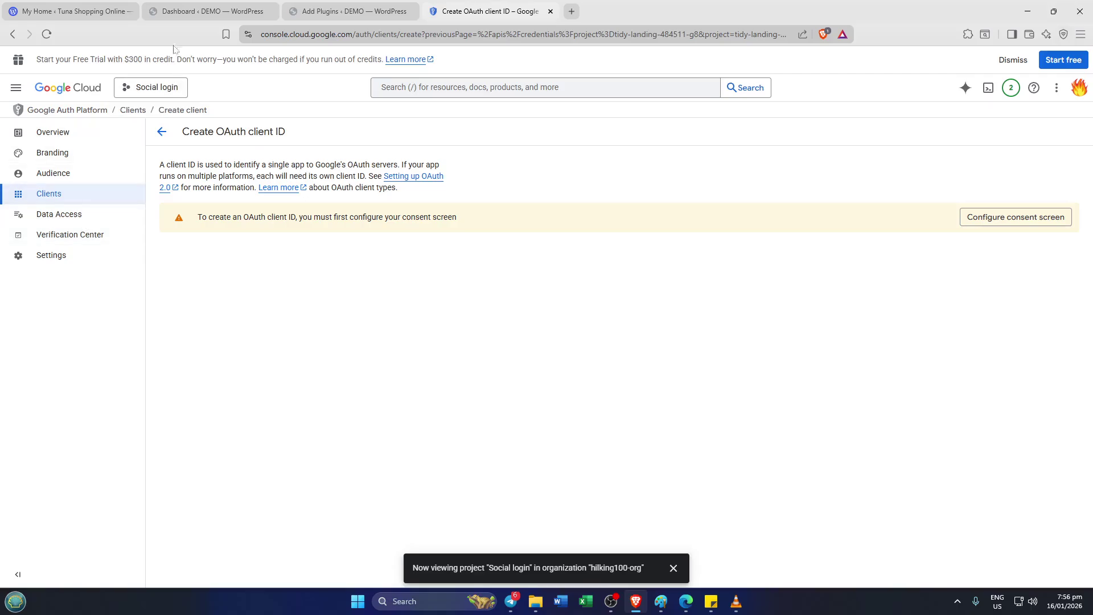
Step: Switch back to the WordPress admin dashboard and open the Nextend Social Login settings page
{"action": "left_click", "coordinate": [319, 10]}
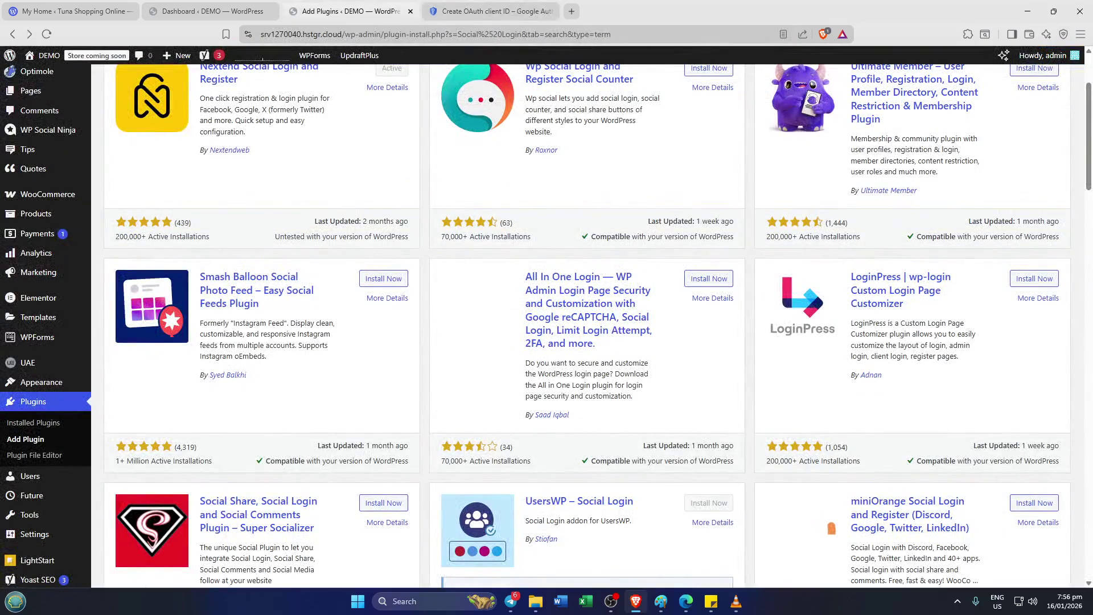
{"action": "left_click", "coordinate": [192, 13]}
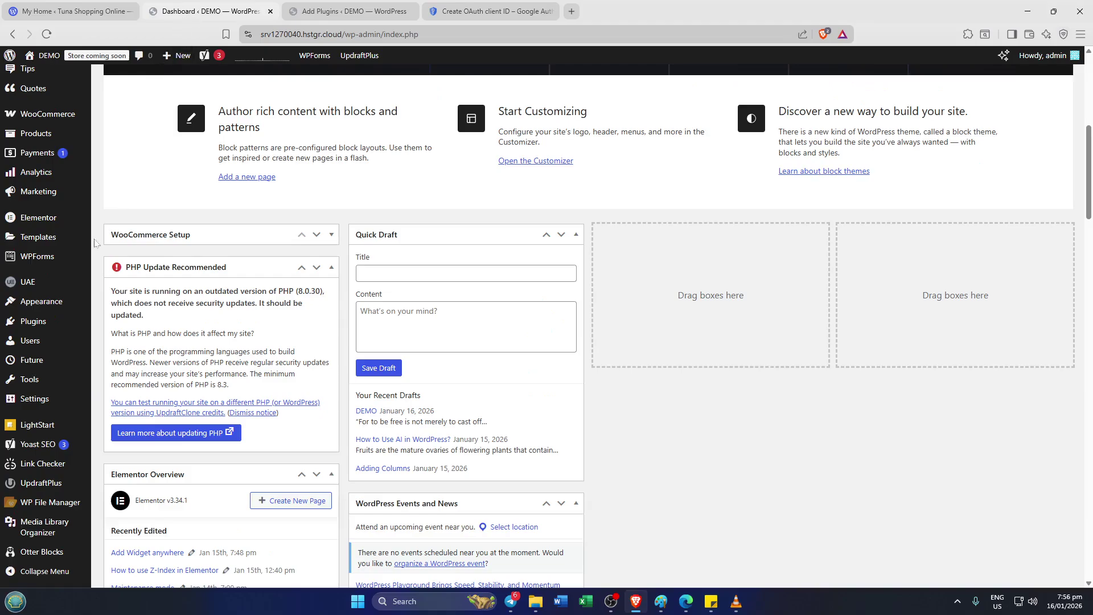
{"action": "scroll", "coordinate": [34, 466], "scroll_direction": "down", "scroll_amount": 2}
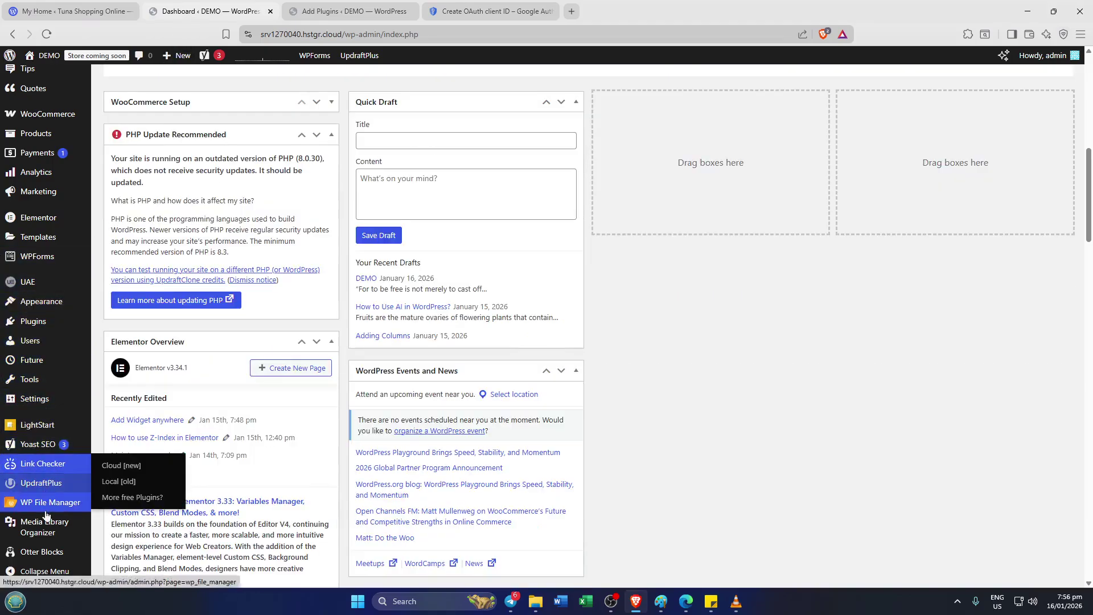
{"action": "scroll", "coordinate": [35, 530], "scroll_direction": "down", "scroll_amount": 6}
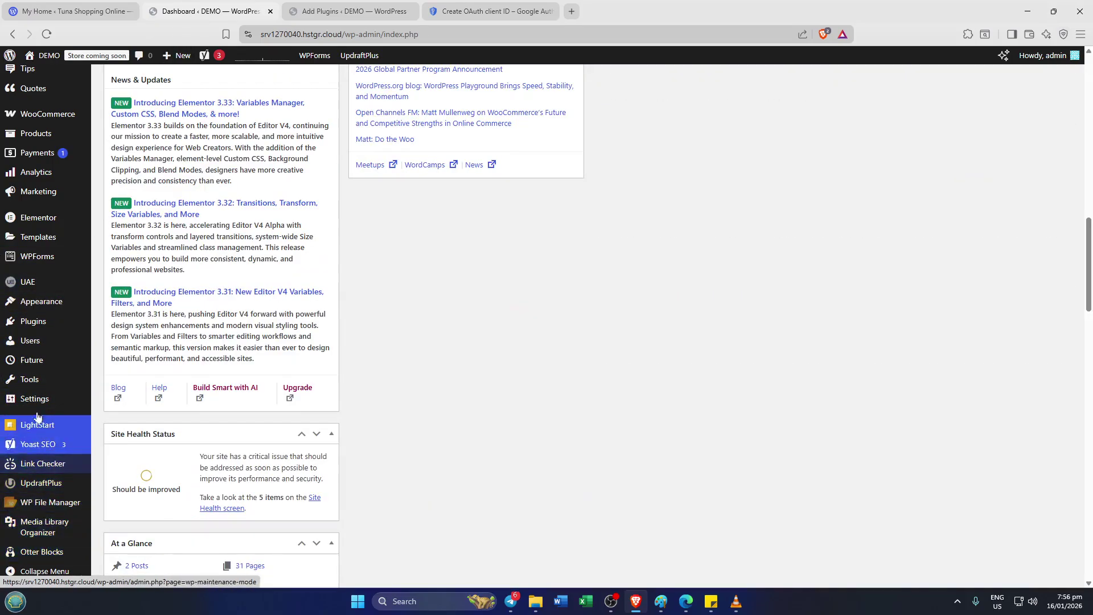
{"action": "scroll", "coordinate": [63, 303], "scroll_direction": "up", "scroll_amount": 4}
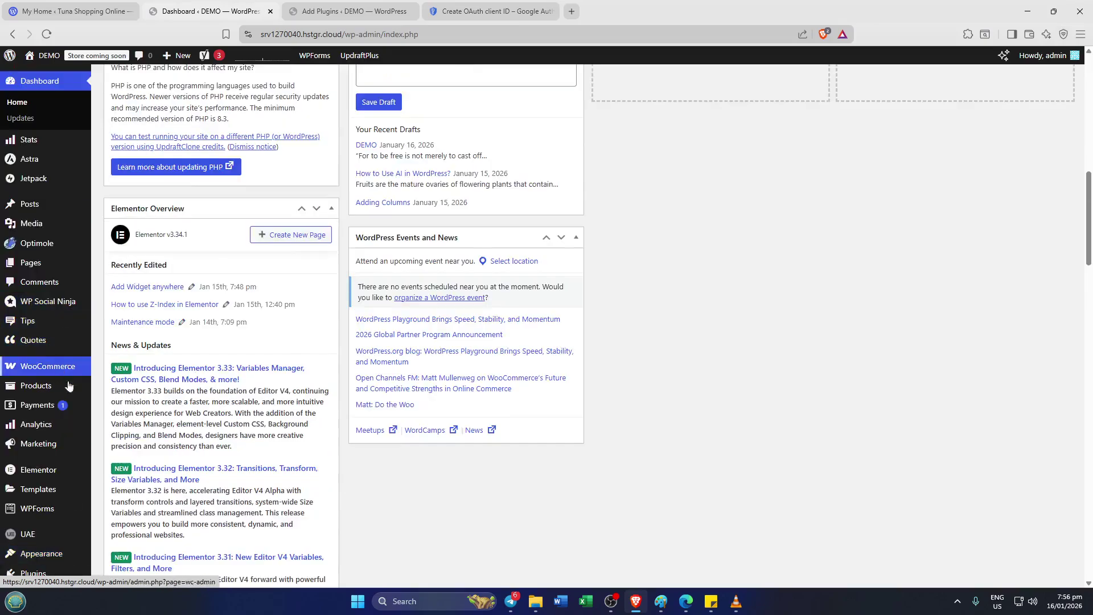
{"action": "scroll", "coordinate": [79, 416], "scroll_direction": "down", "scroll_amount": 2}
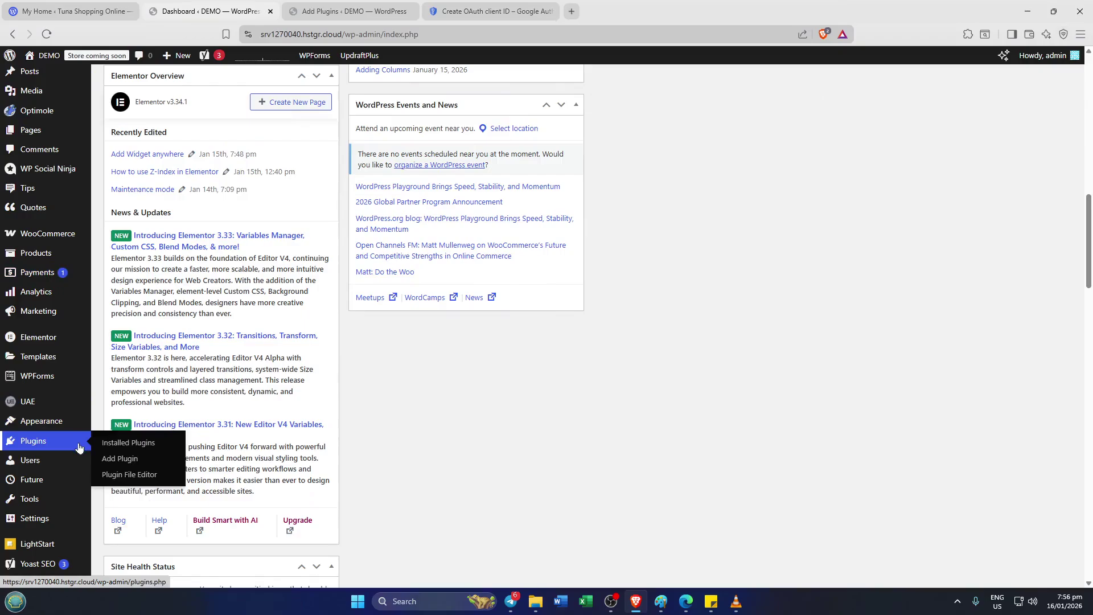
{"action": "mouse_move", "coordinate": [51, 521]}
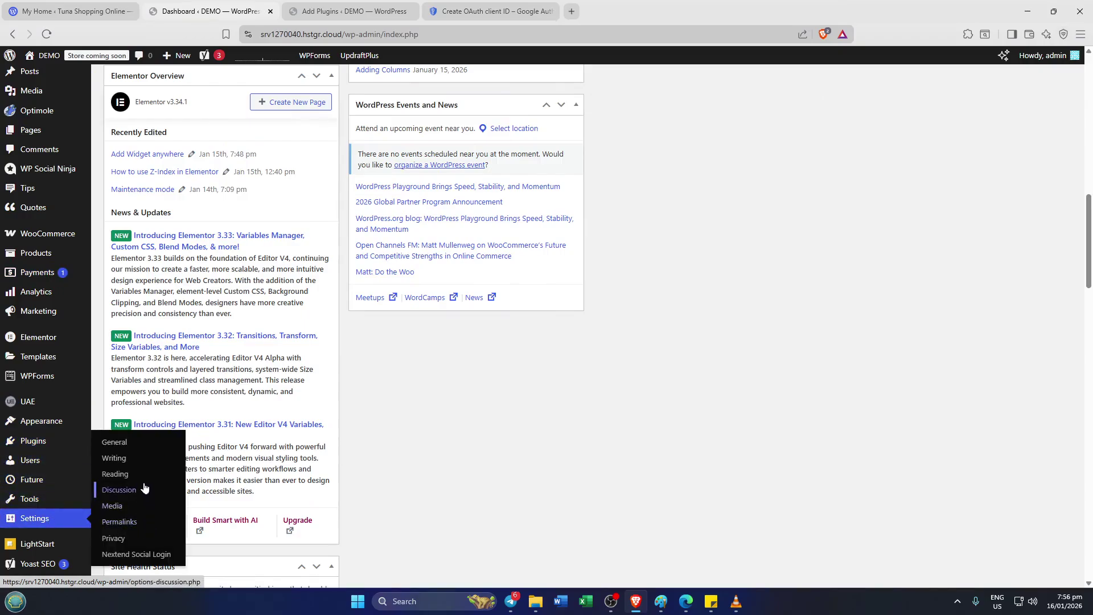
{"action": "left_click", "coordinate": [143, 559]}
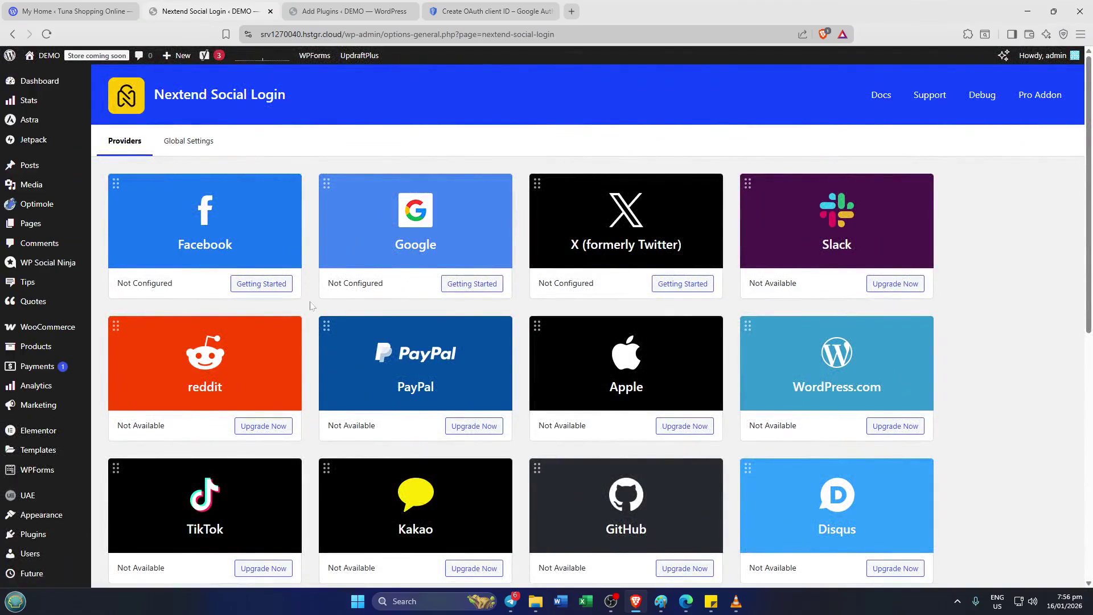
Step: Open the Google provider's setup in Nextend Social Login and go to its own settings page
{"action": "left_click", "coordinate": [477, 285]}
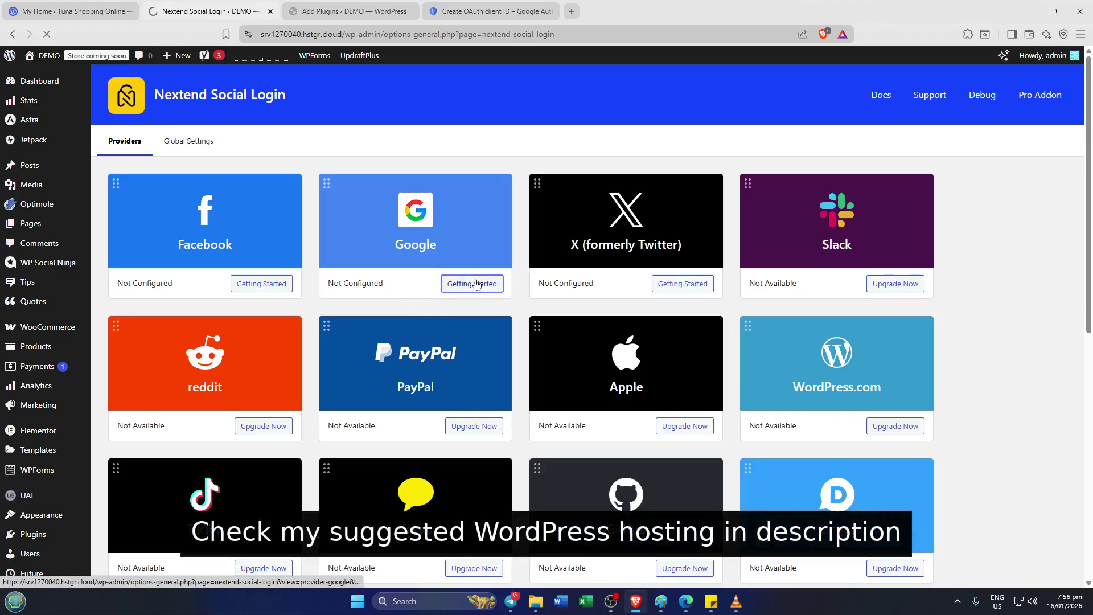
{"action": "left_click", "coordinate": [477, 284]}
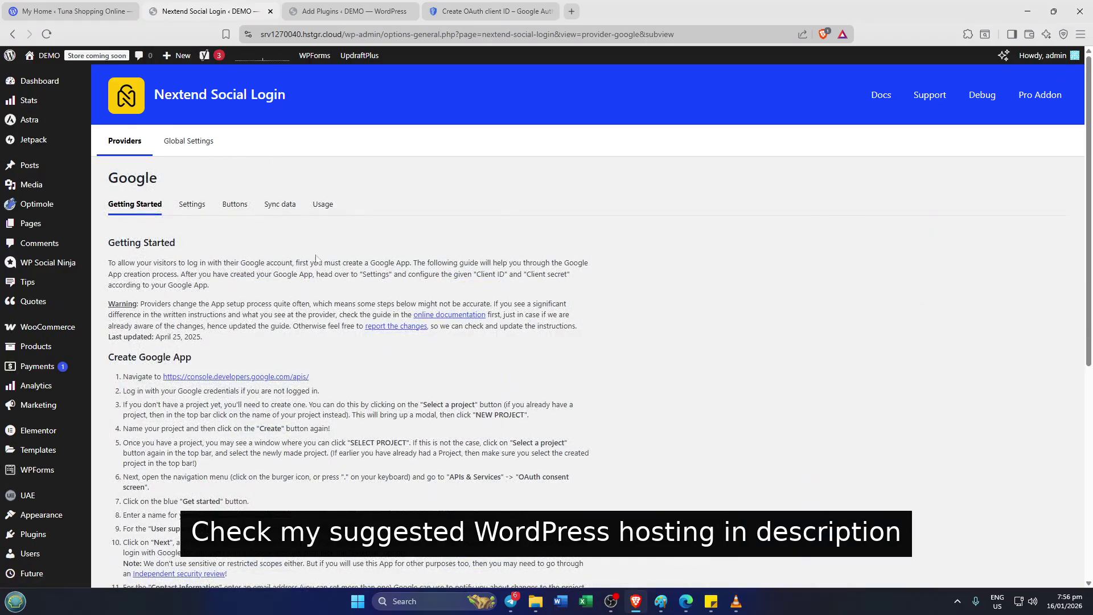
{"action": "left_click", "coordinate": [195, 208]}
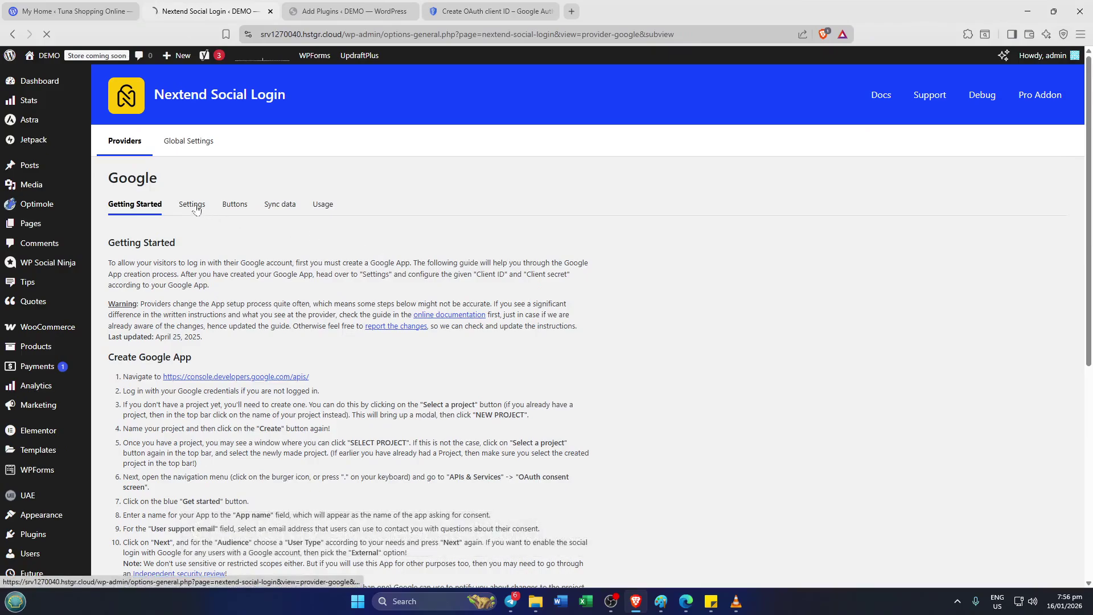